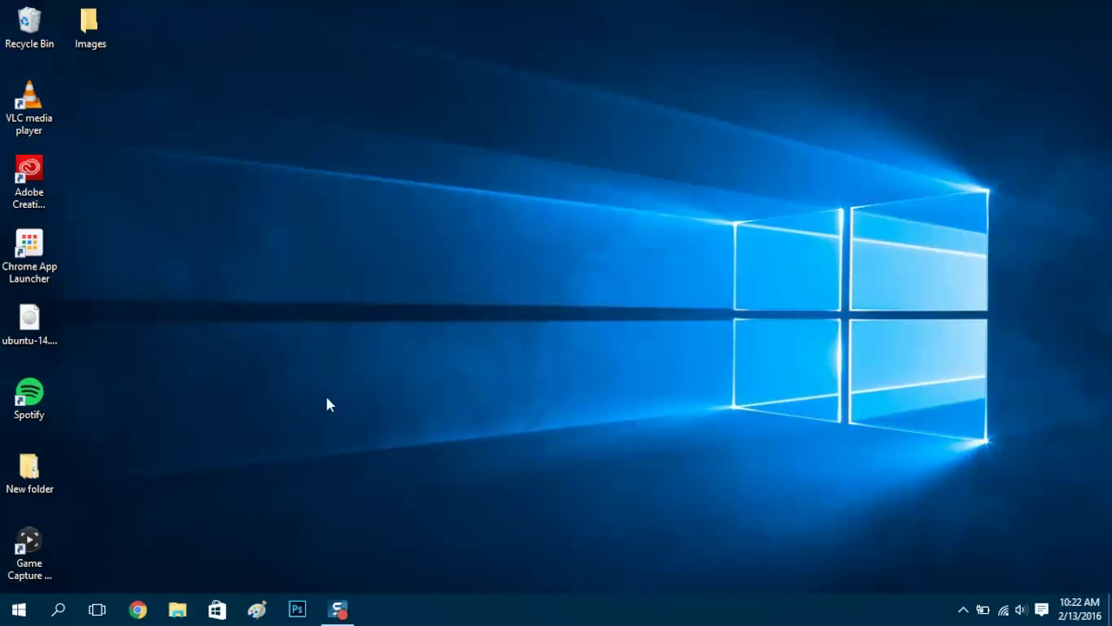
Open Personalize from the desktop right-click menu to reach the Background settings page
right_click(523, 266)
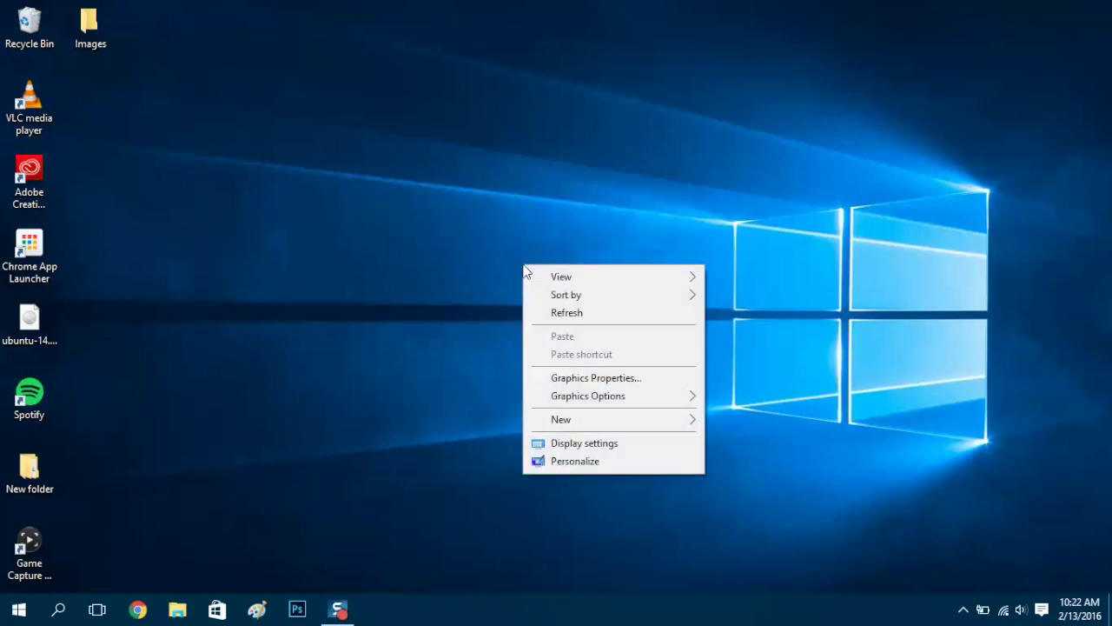
left_click(664, 464)
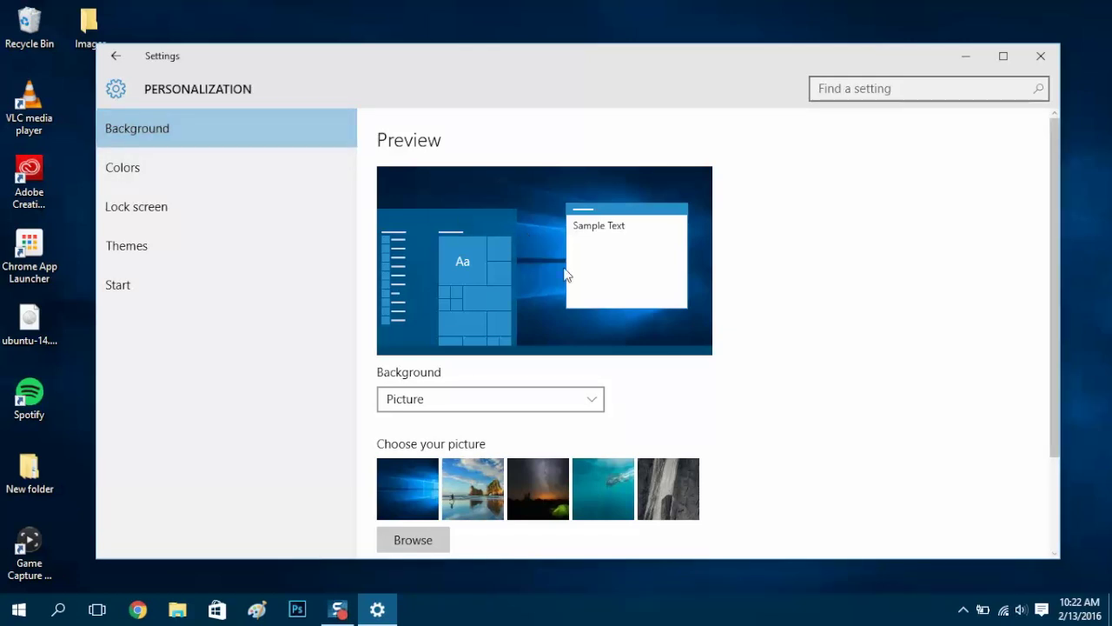
Change the background type from Picture to Slideshow and browse for an album folder
left_click(592, 398)
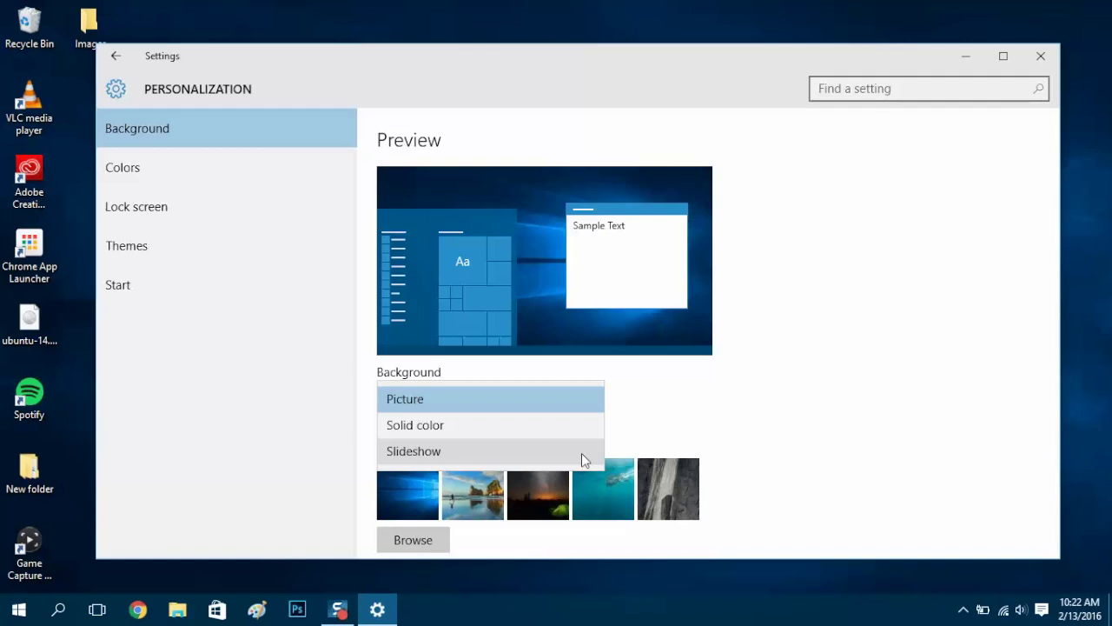
left_click(582, 453)
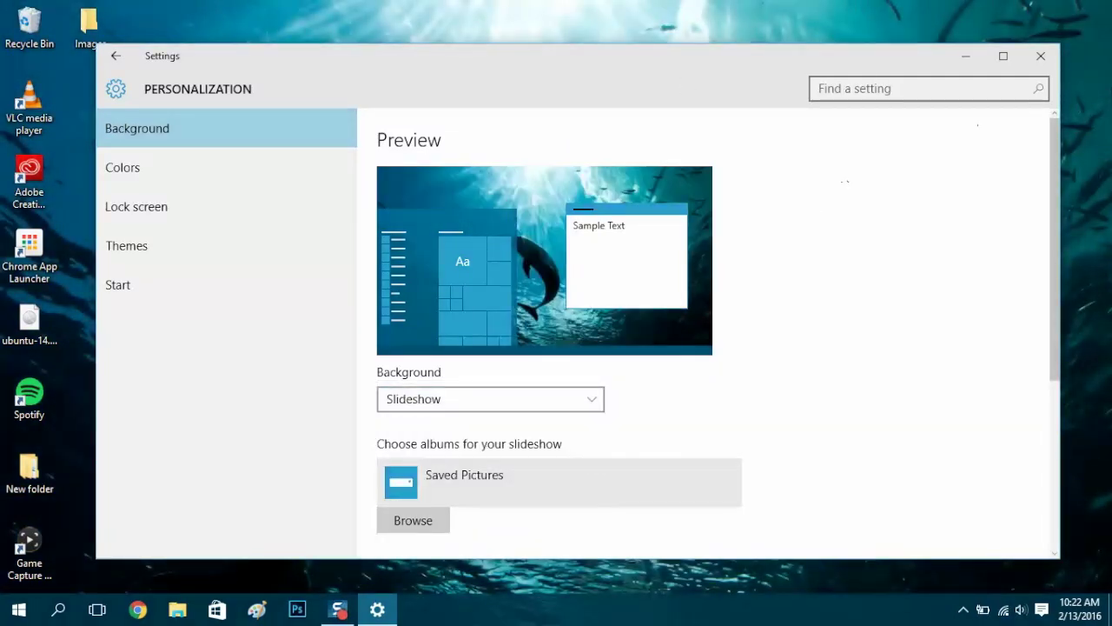
left_click_drag(817, 59, 826, 26)
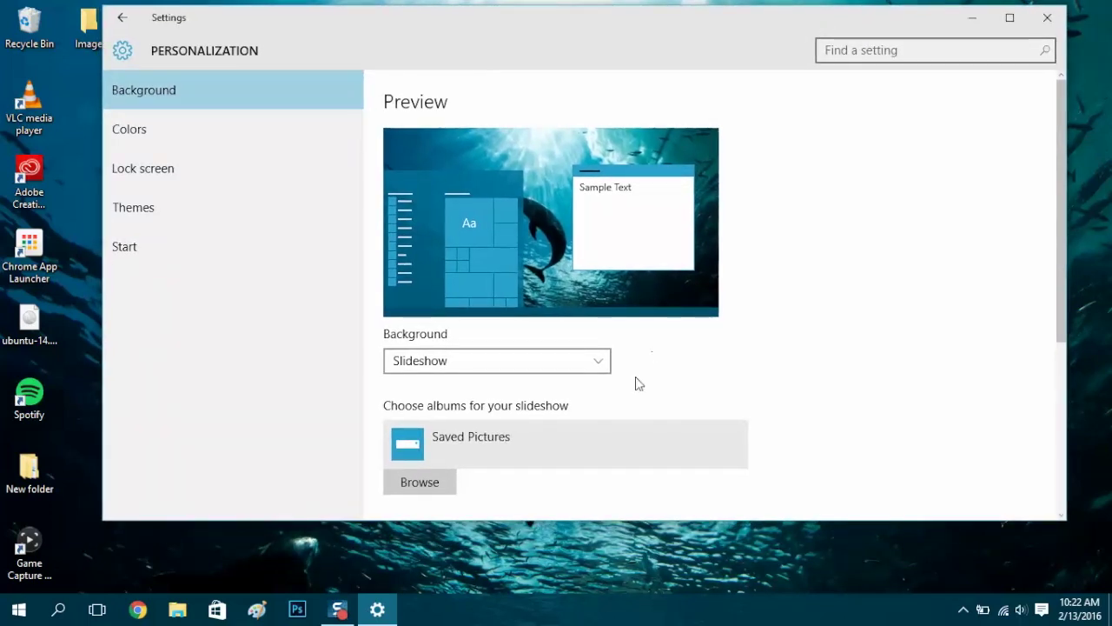
left_click(420, 483)
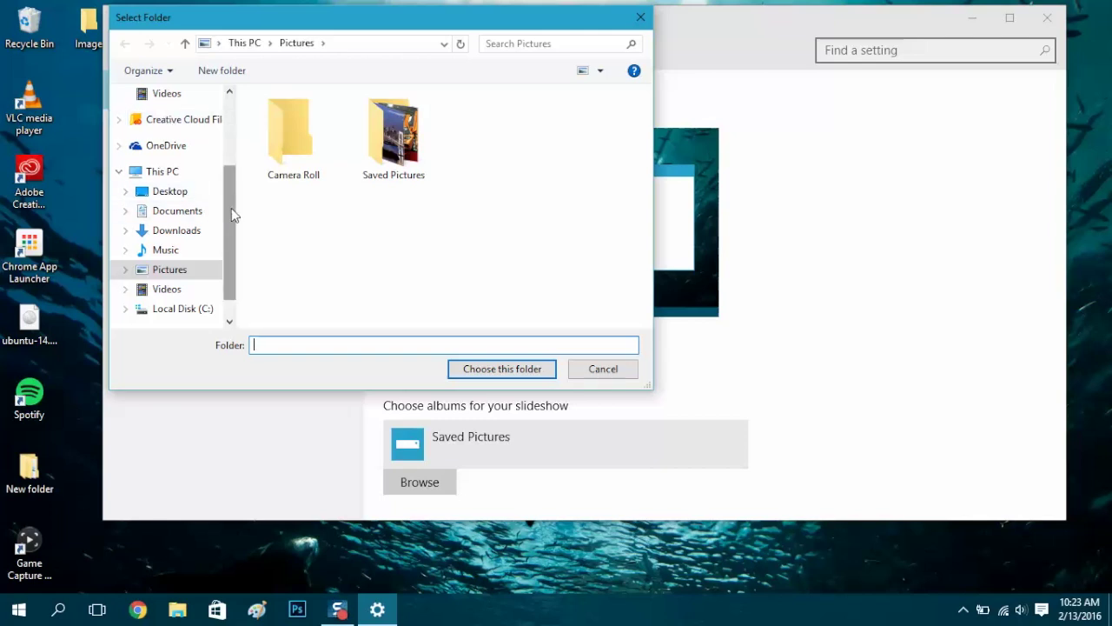
Pick Saved Pictures instead of Camera Roll and confirm it as the slideshow folder
mouse_move(231, 208)
left_mouse_down()
mouse_move(232, 136)
mouse_move(225, 193)
left_mouse_up()
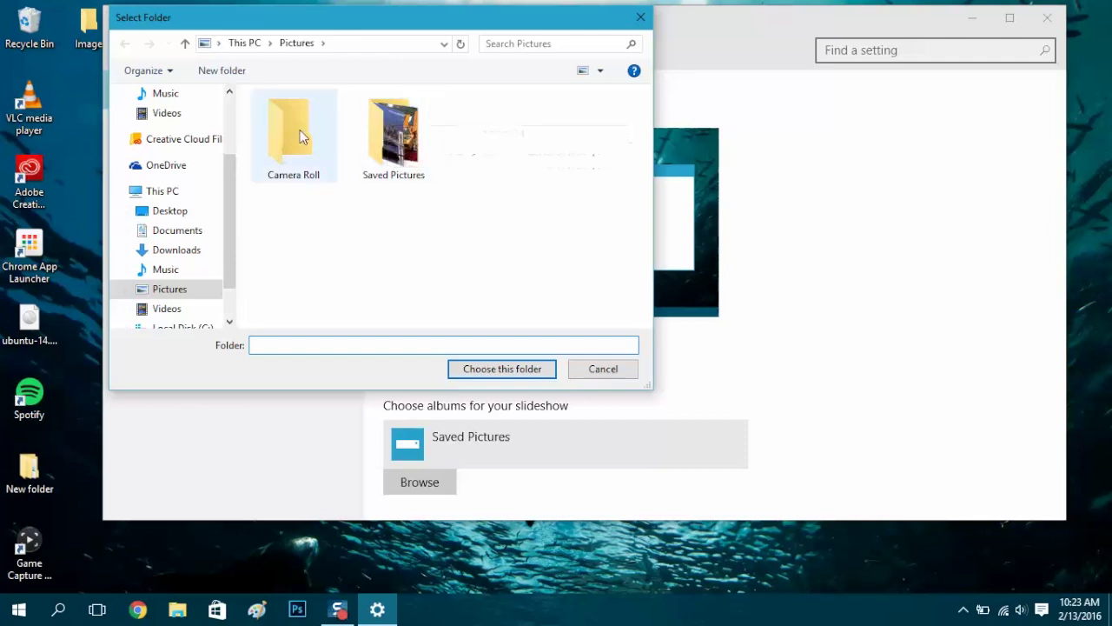
left_click(294, 132)
left_click(396, 140)
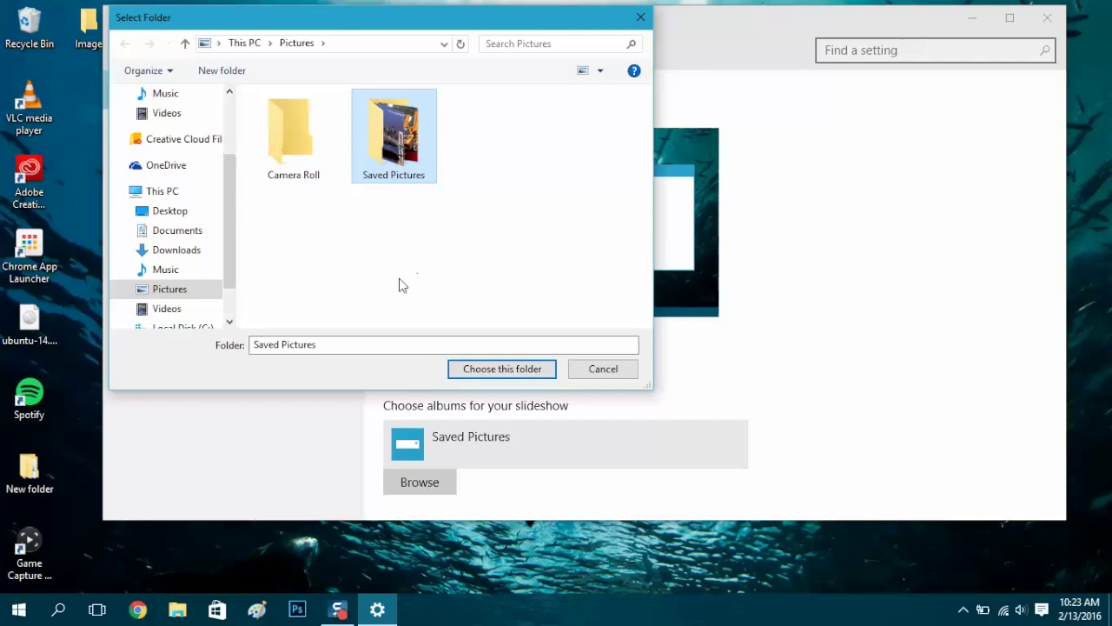
left_click(460, 377)
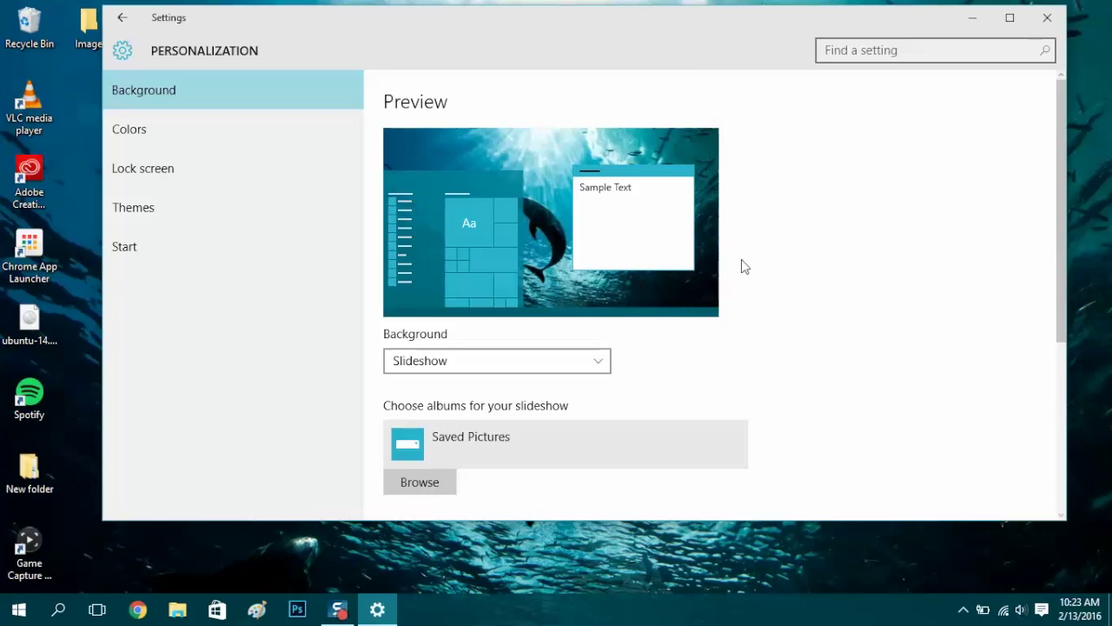
mouse_move(662, 36)
left_mouse_down()
mouse_move(609, 235)
mouse_move(623, 475)
mouse_move(612, 556)
mouse_move(686, 380)
mouse_move(646, 94)
mouse_move(658, 67)
left_mouse_up()
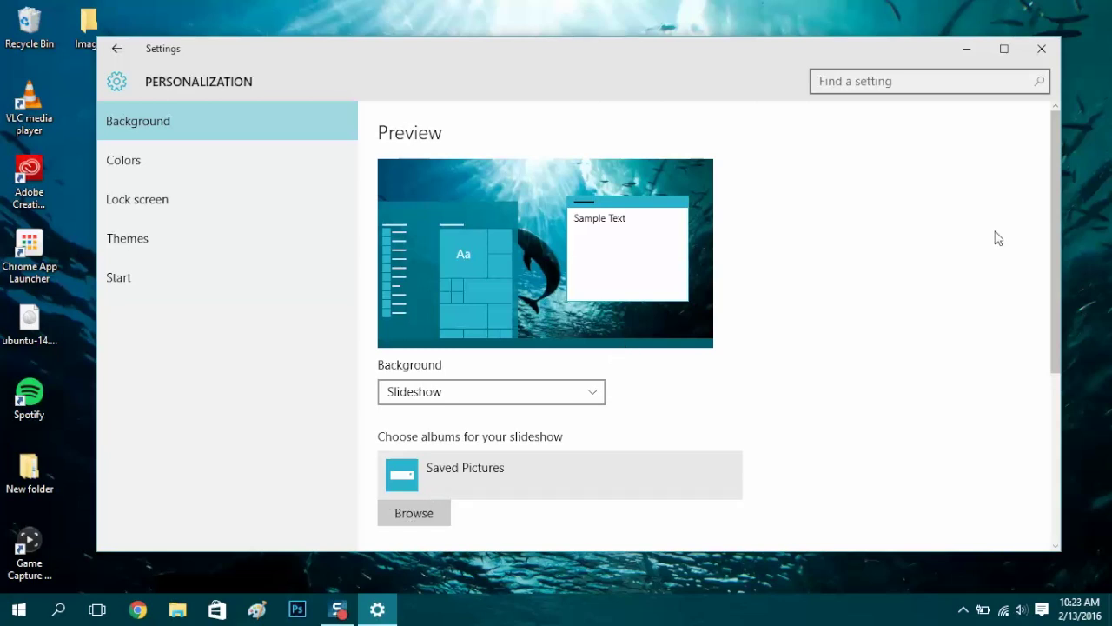
left_click_drag(1052, 213, 1042, 386)
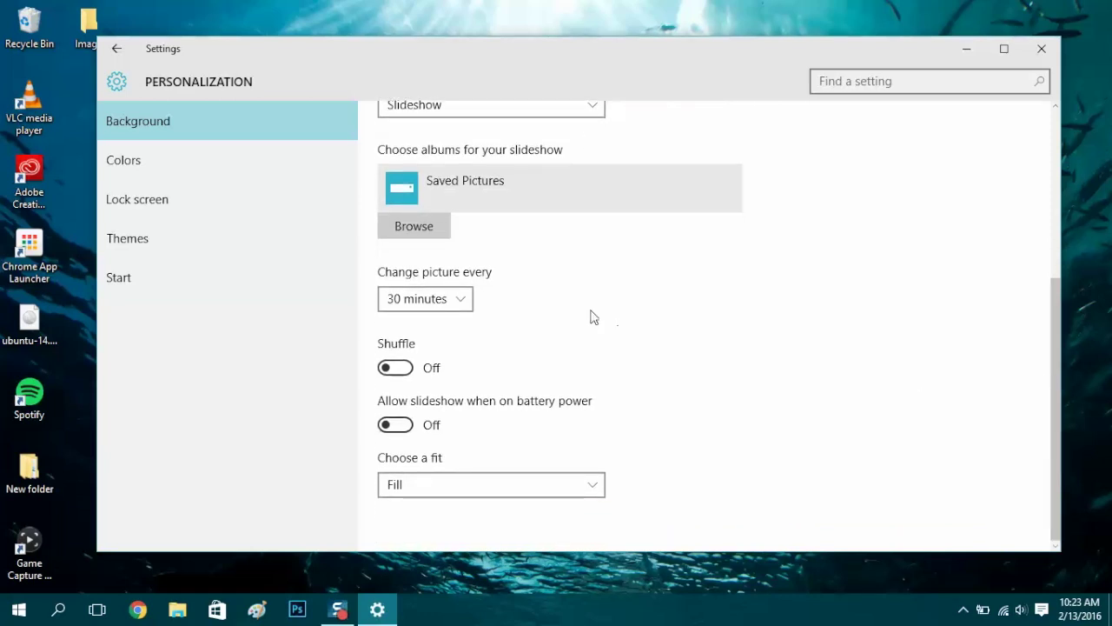
left_click(456, 300)
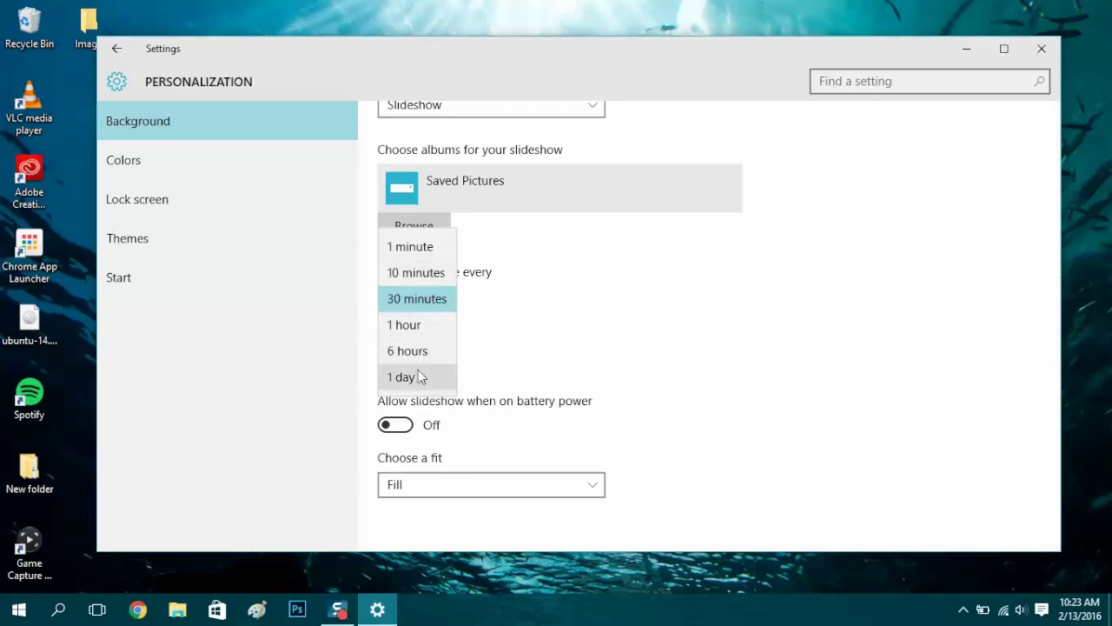
left_click(524, 340)
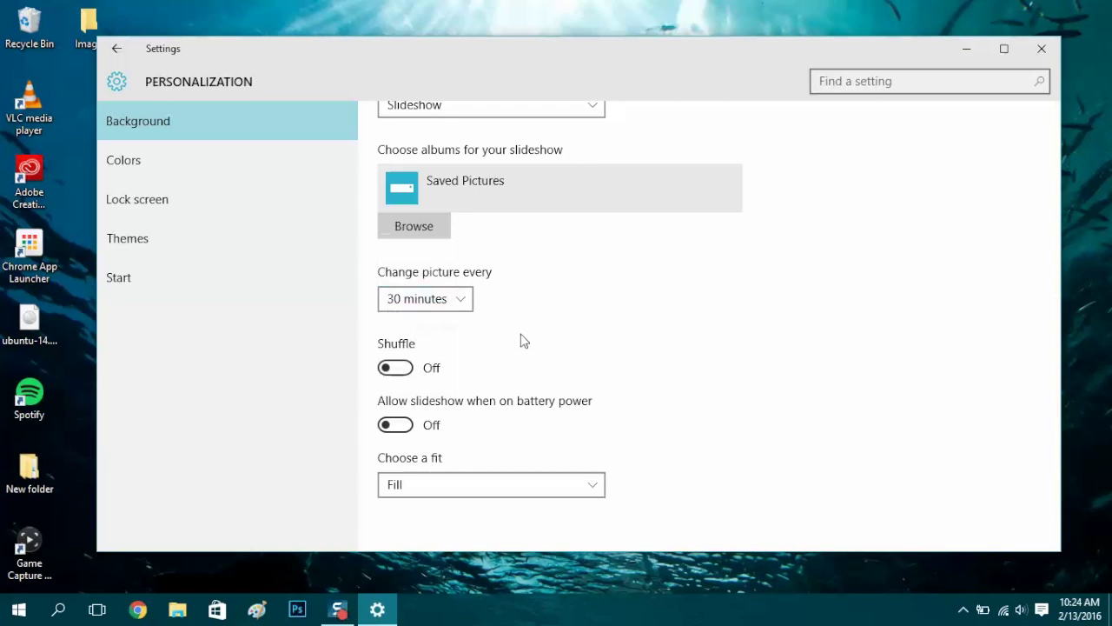
left_click(390, 372)
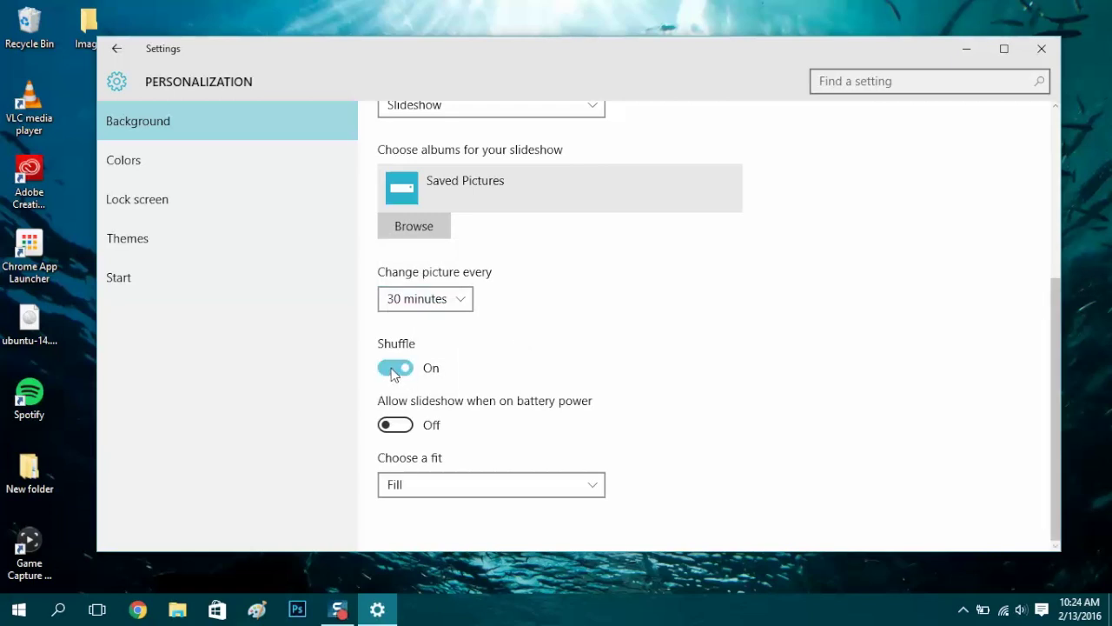
left_click(390, 372)
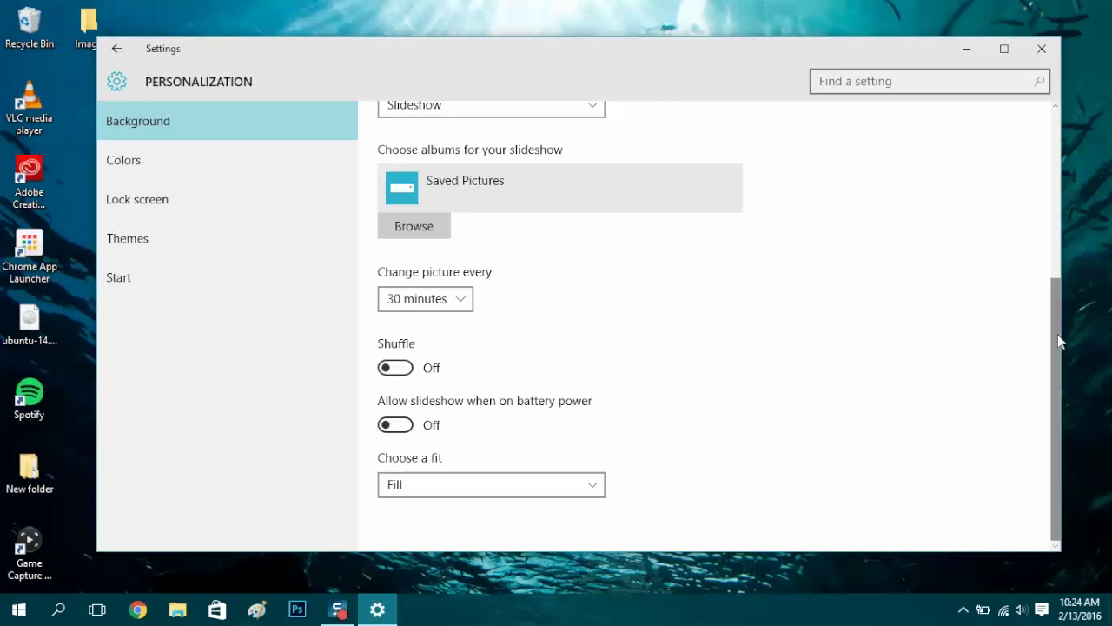
left_click_drag(1056, 348, 1102, 93)
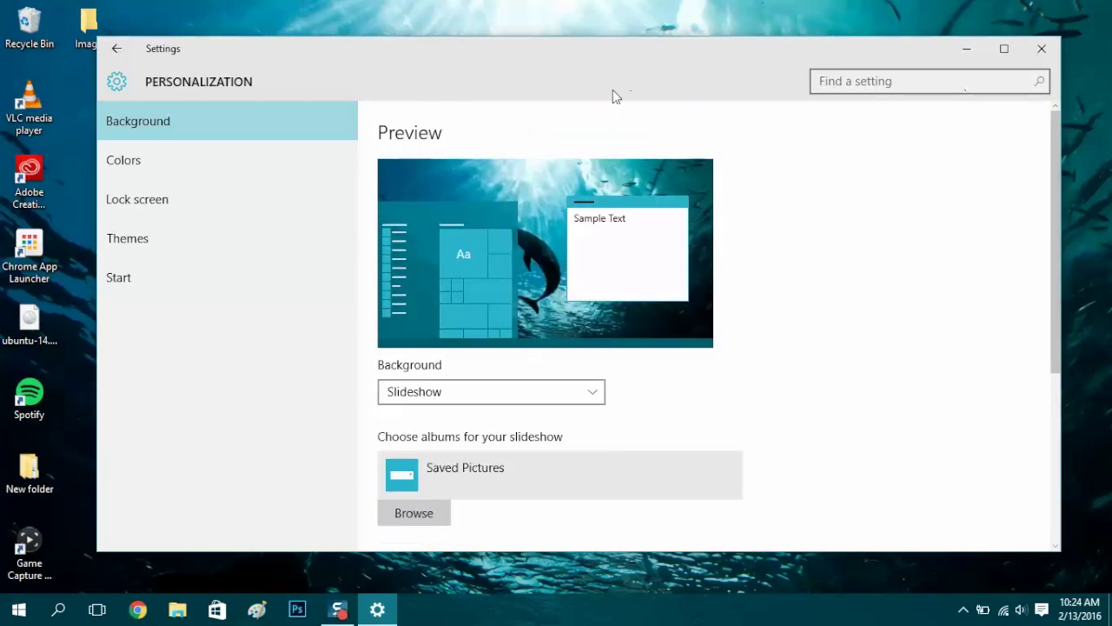
Go to the Themes page and open Theme settings to see the available themes
left_click(147, 254)
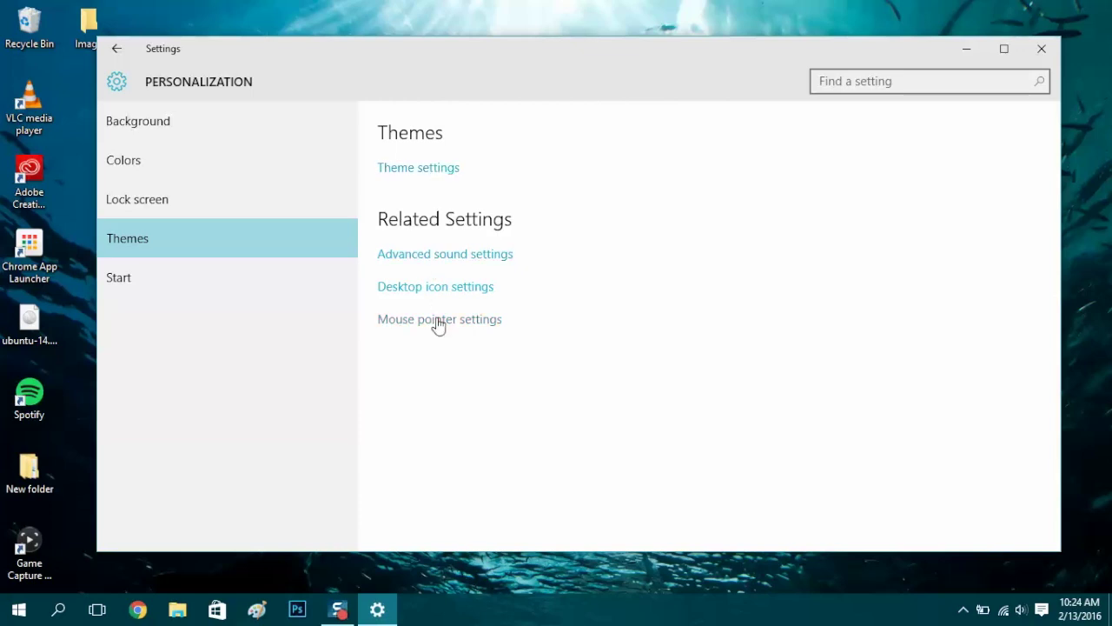
left_click(438, 174)
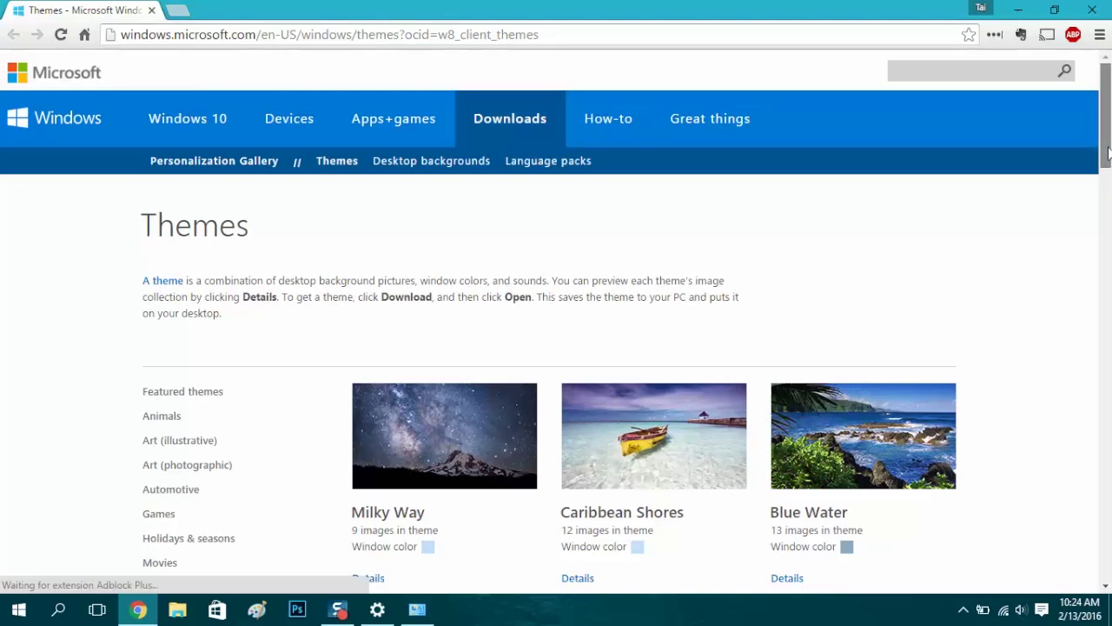
left_click_drag(1108, 153, 1104, 208)
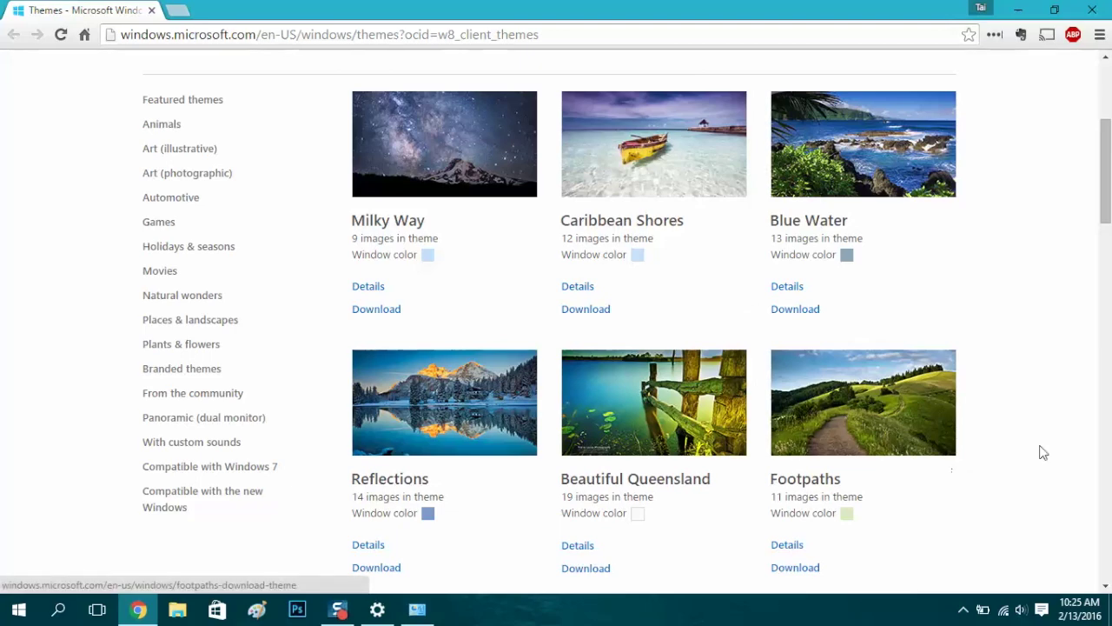
left_click_drag(1109, 206, 1108, 84)
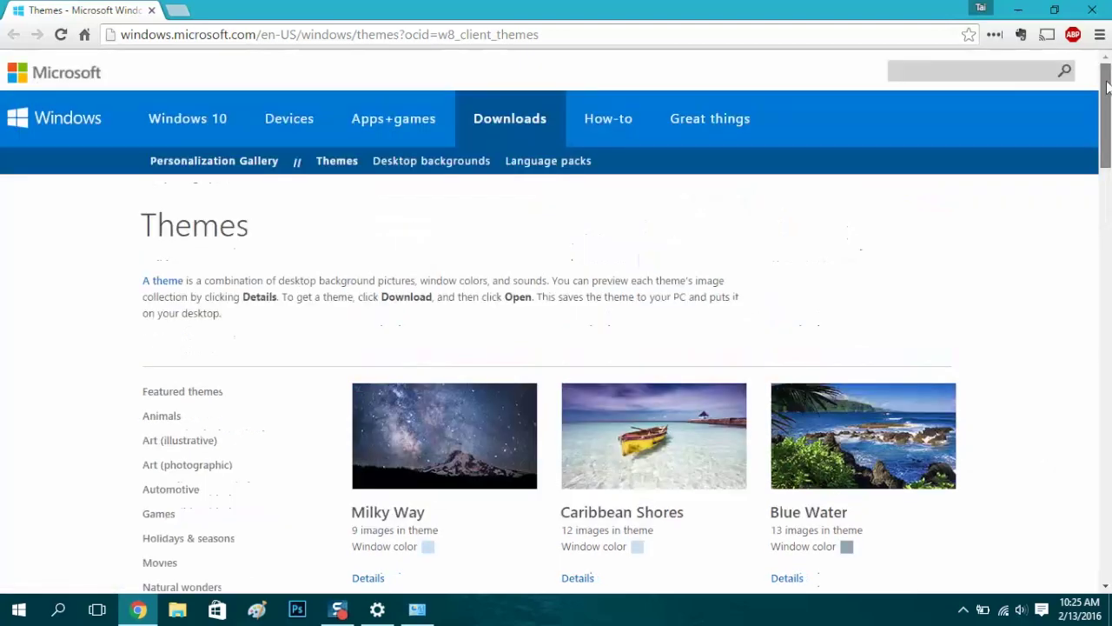
Close the browser, apply Panoramic Cityscapes from My Themes, then minimize both windows
left_click(1093, 10)
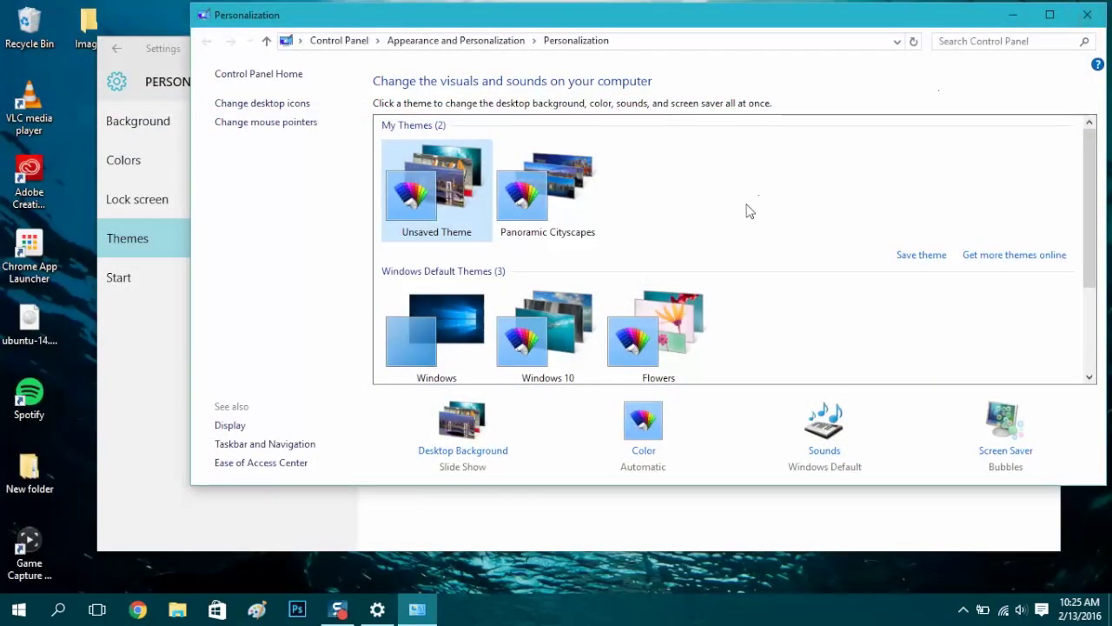
left_click(547, 200)
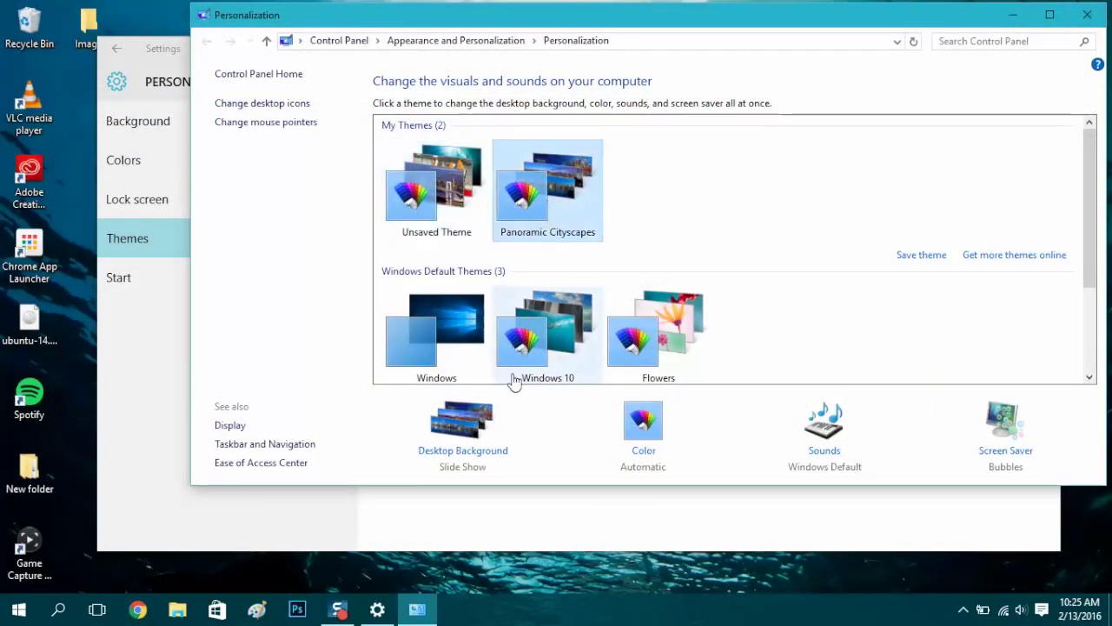
left_click(472, 435)
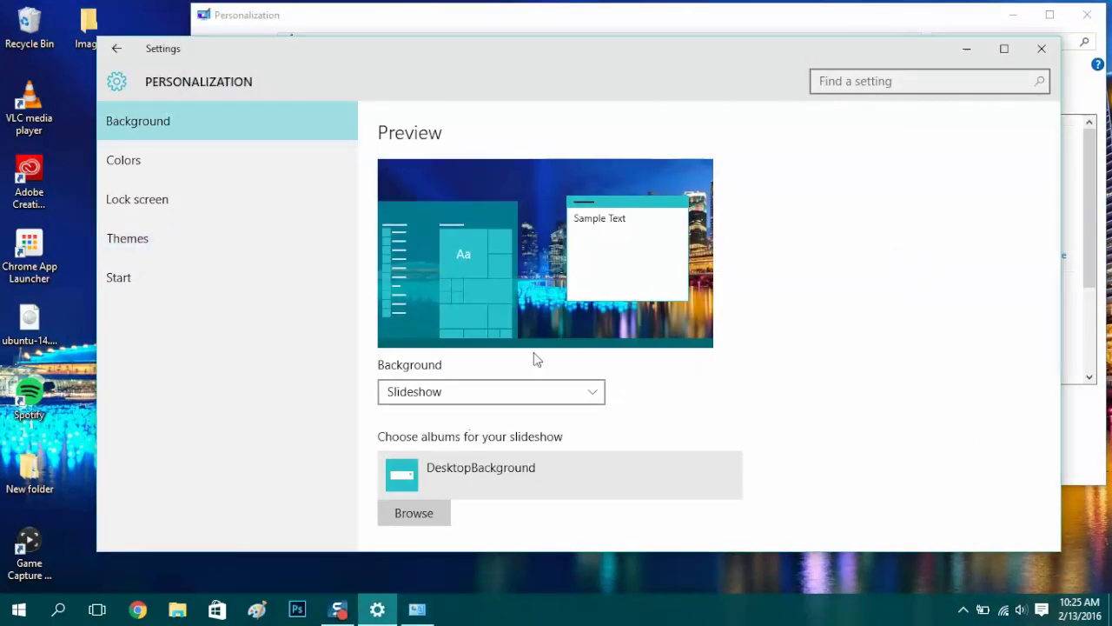
left_click(963, 49)
left_click(1012, 17)
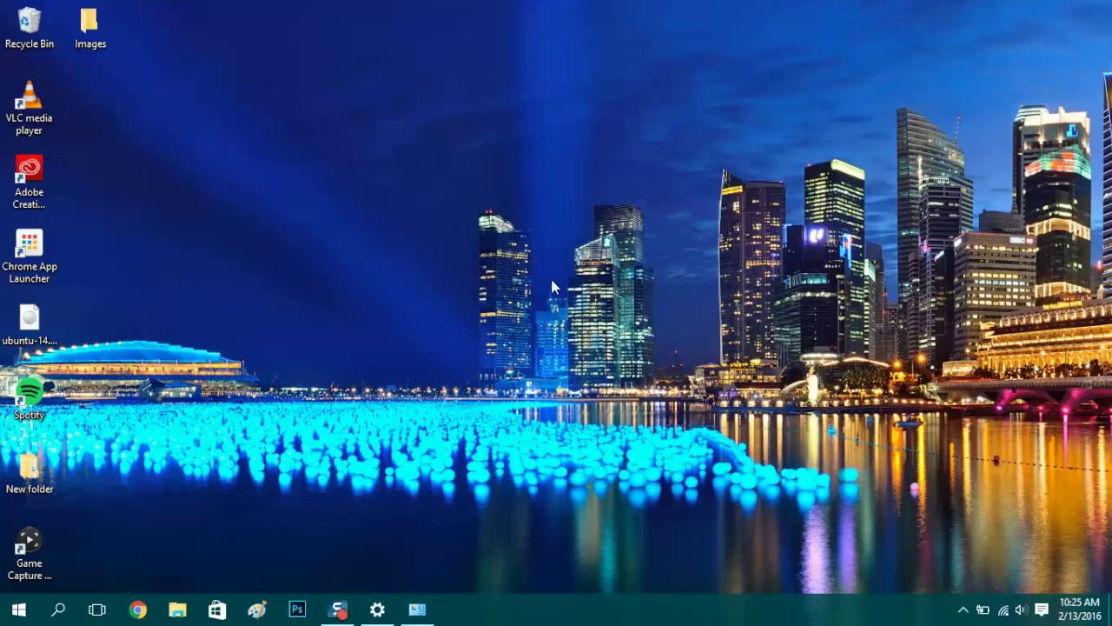